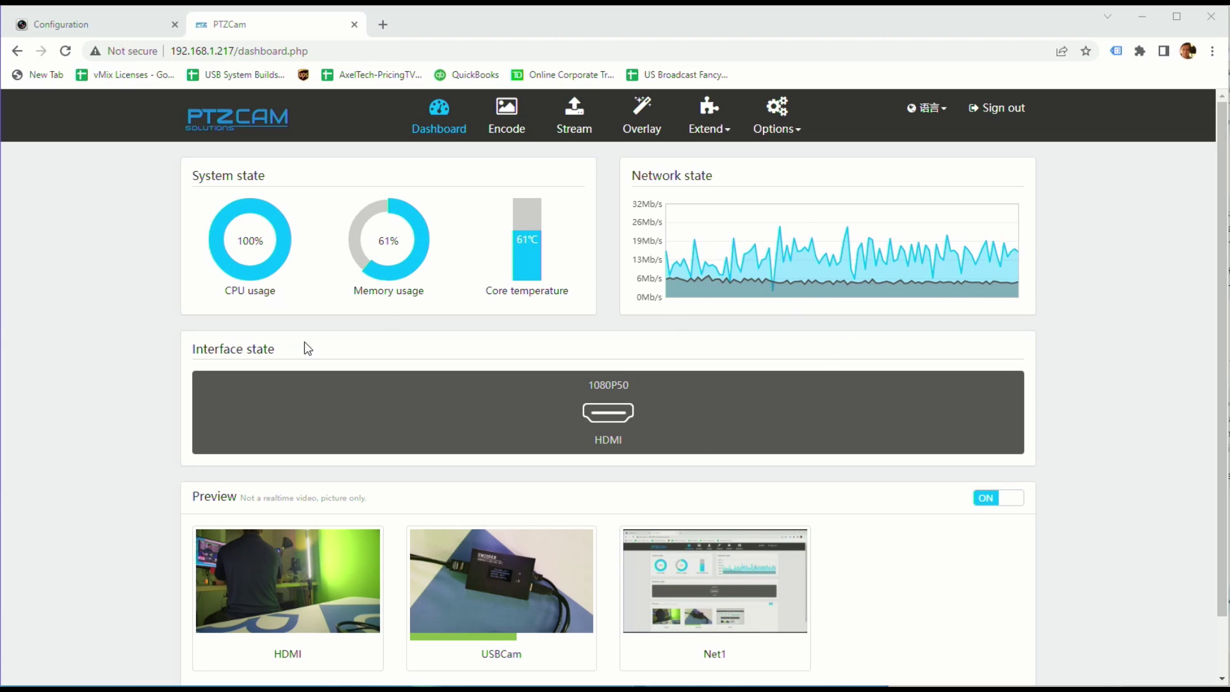
# - Scroll down the Dashboard to review the status readings, then back up
pyautogui.scroll(-2, 314, 435)
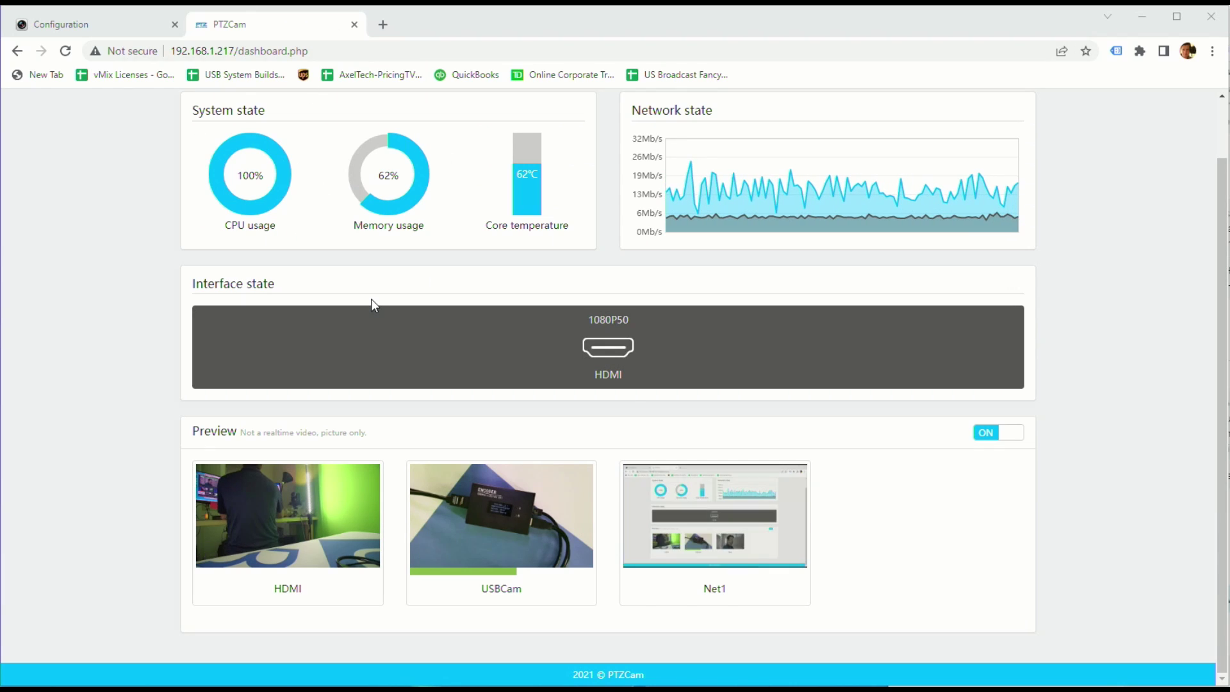
pyautogui.scroll(2, 378, 311)
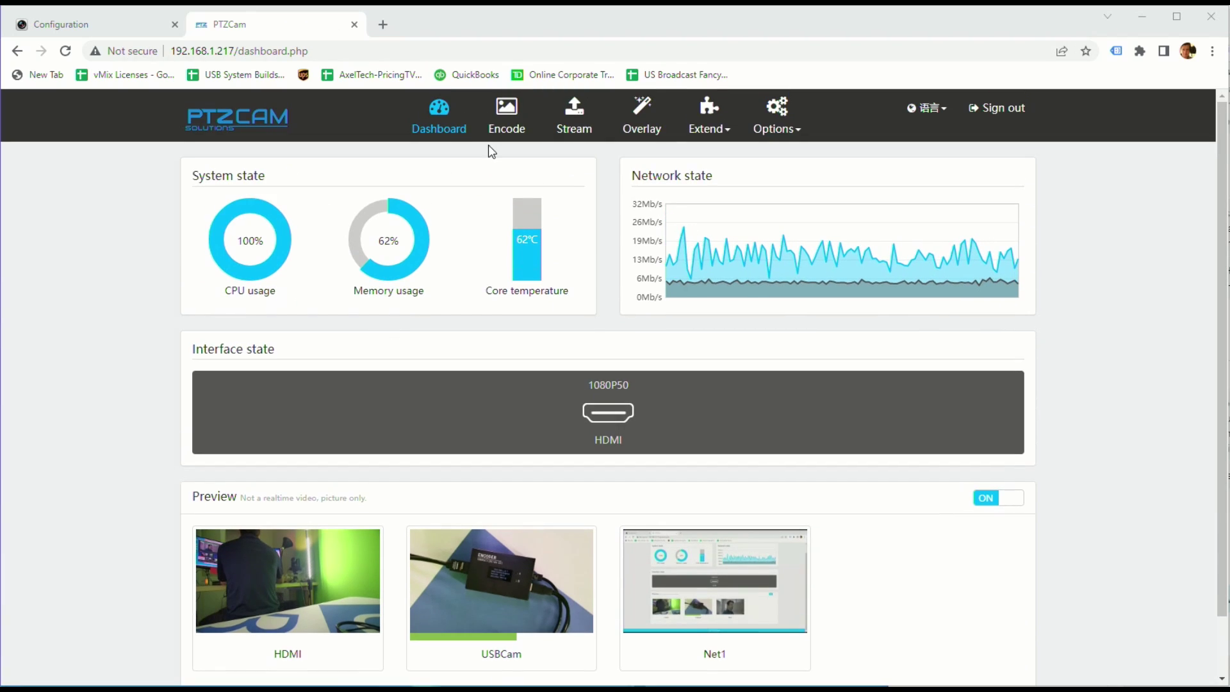
# - Open the Encode page and scroll through the HDMI, USBCam and Net1 channel settings
pyautogui.click(514, 114)
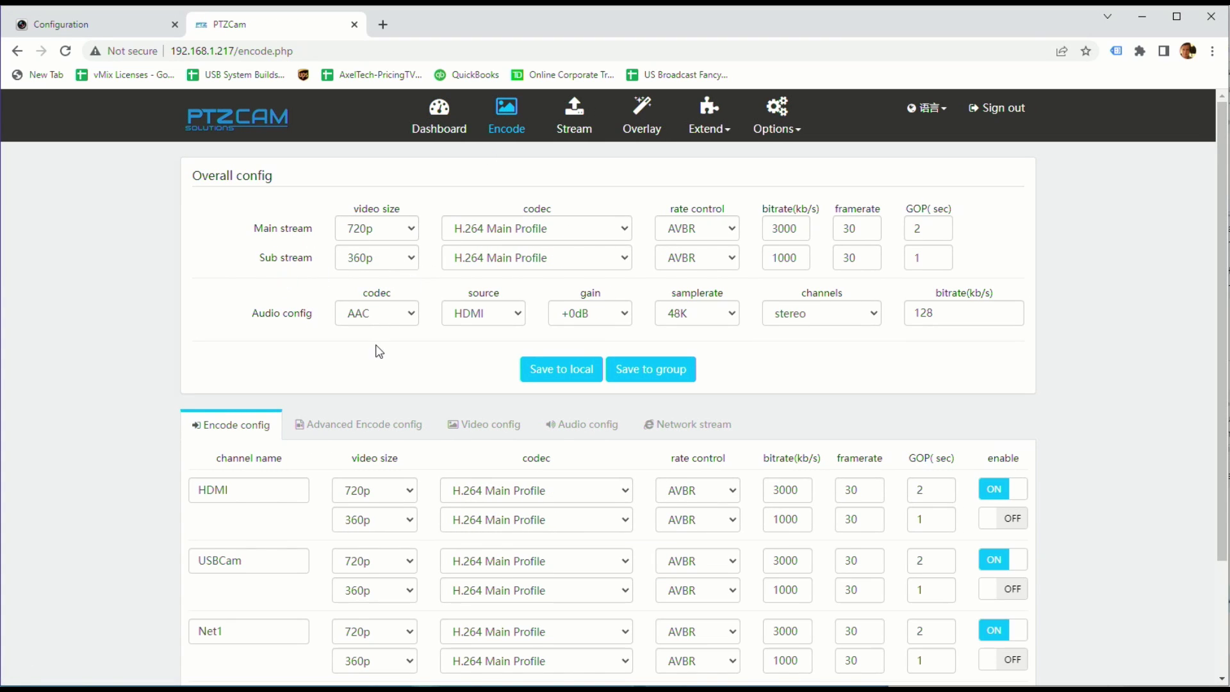
pyautogui.scroll(-3, 310, 363)
pyautogui.scroll(3, 328, 314)
pyautogui.scroll(-3, 277, 338)
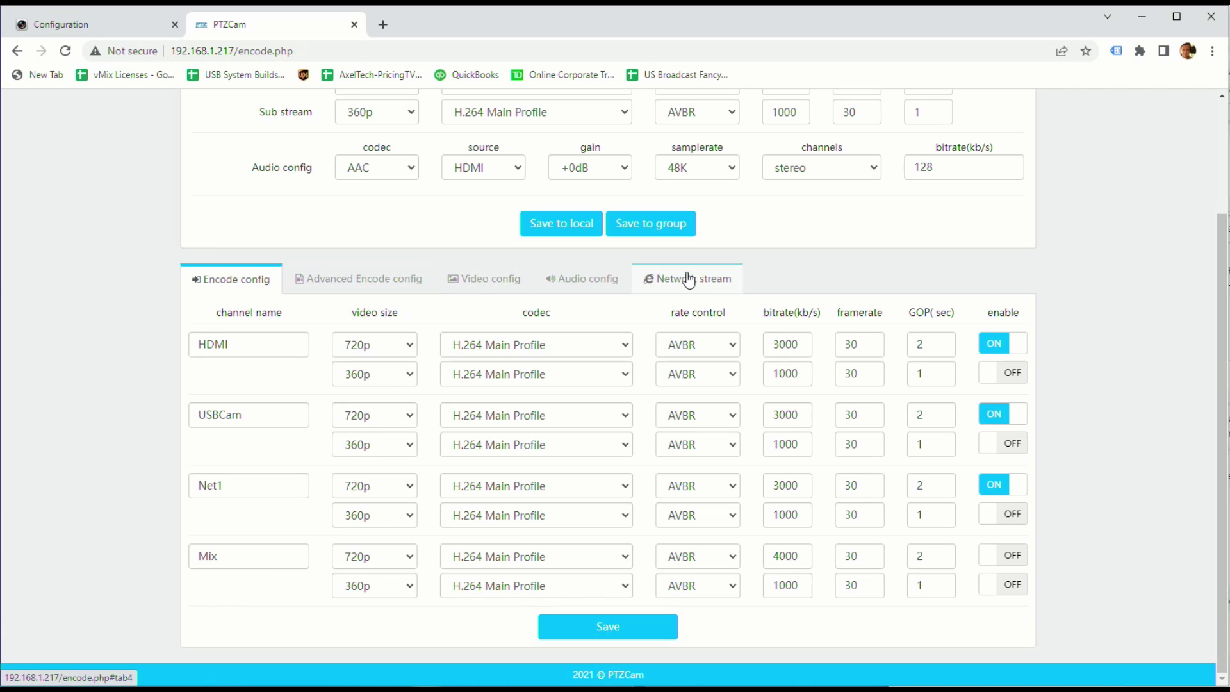
# - Show the Network stream tab with Net1's SRT listener URL on port 5000
pyautogui.click(671, 284)
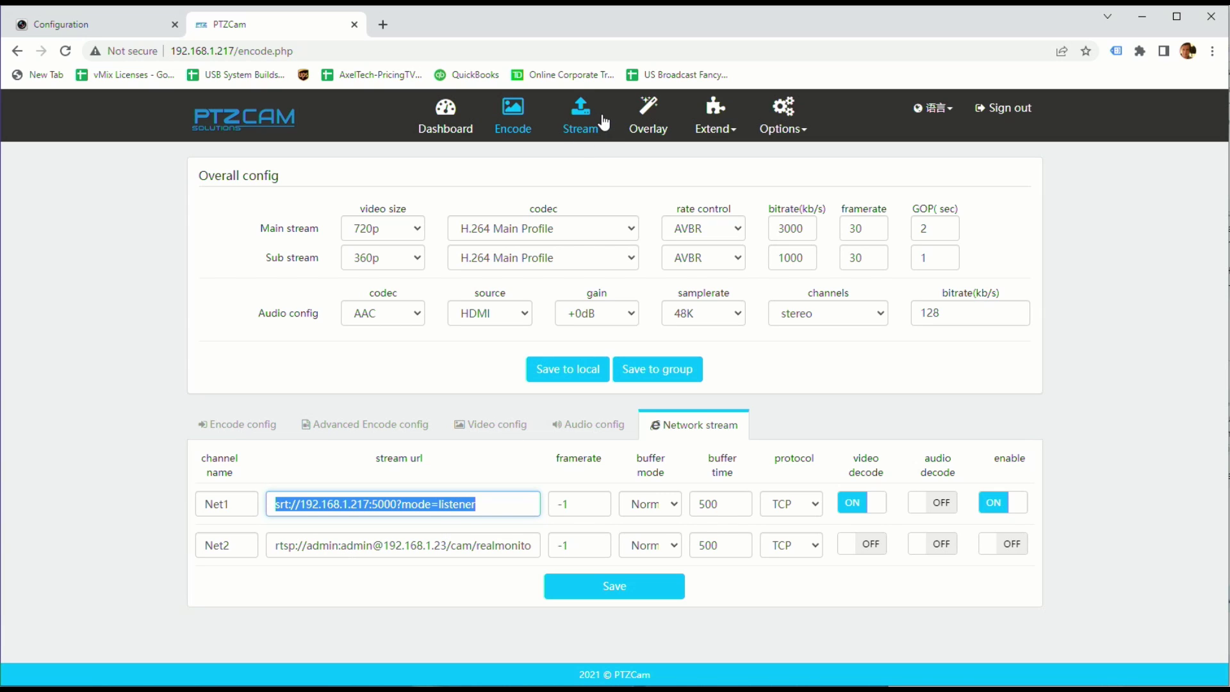
# - Review the Stream page's TS, HLS and SRT configs, selecting HDMI's caller IP 192.168.1.119
pyautogui.click(580, 119)
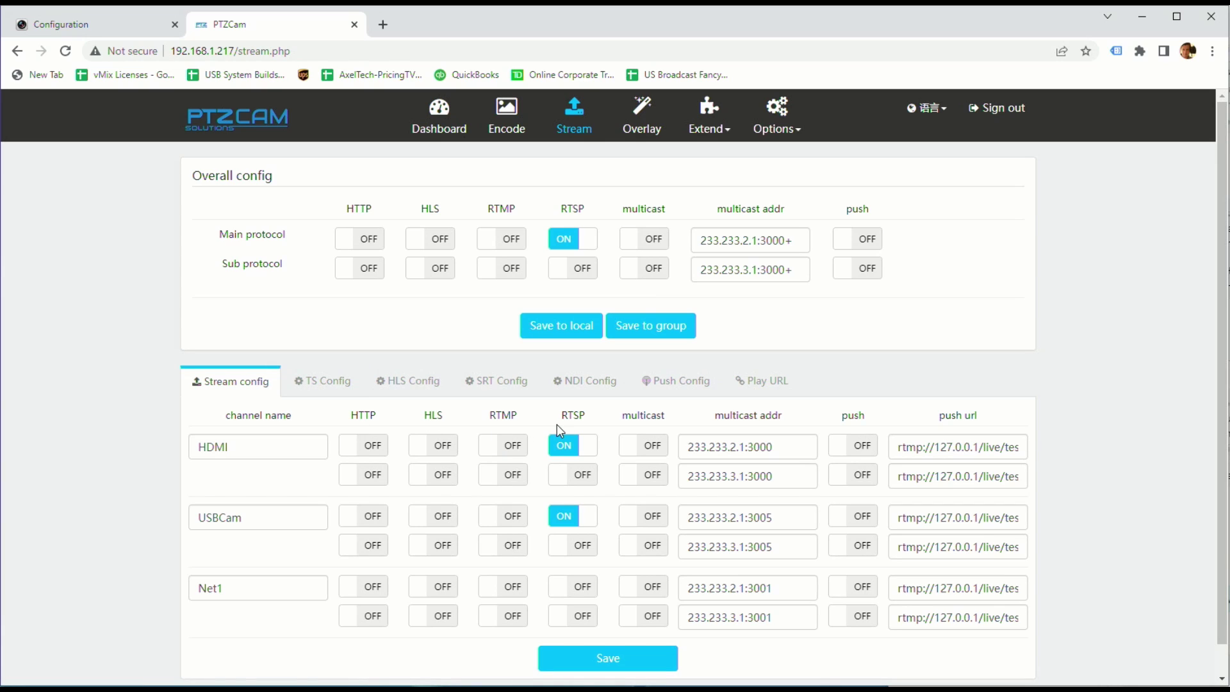
pyautogui.click(322, 384)
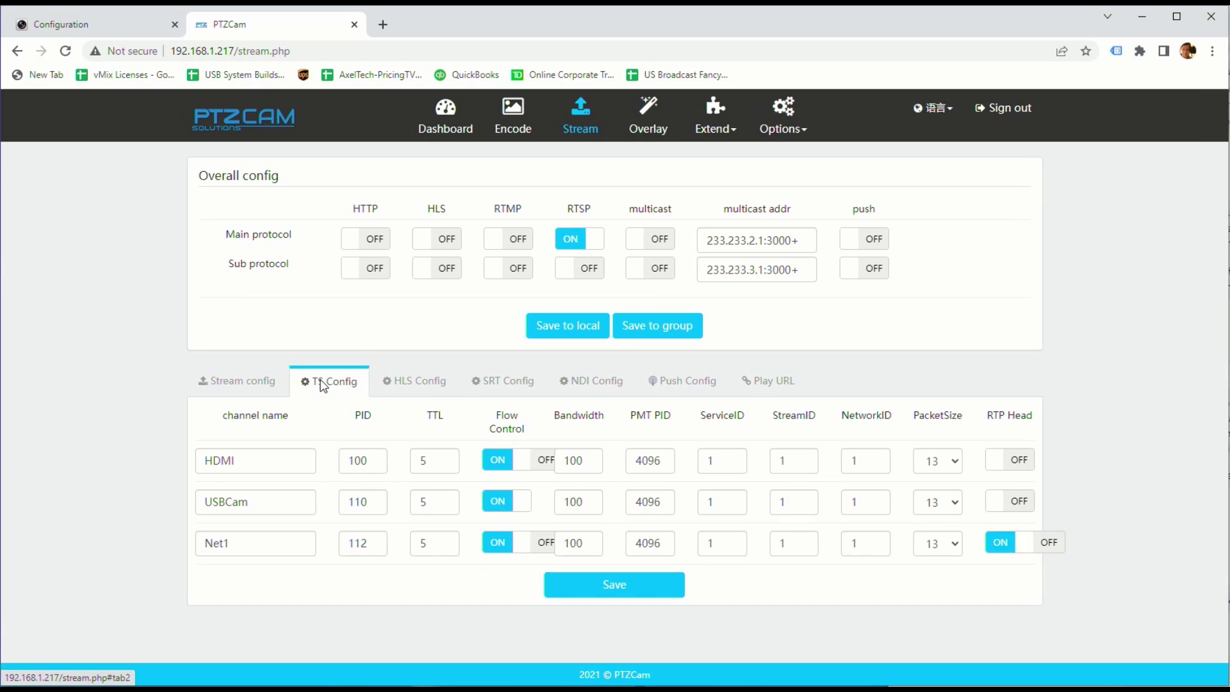
pyautogui.click(408, 389)
pyautogui.click(511, 388)
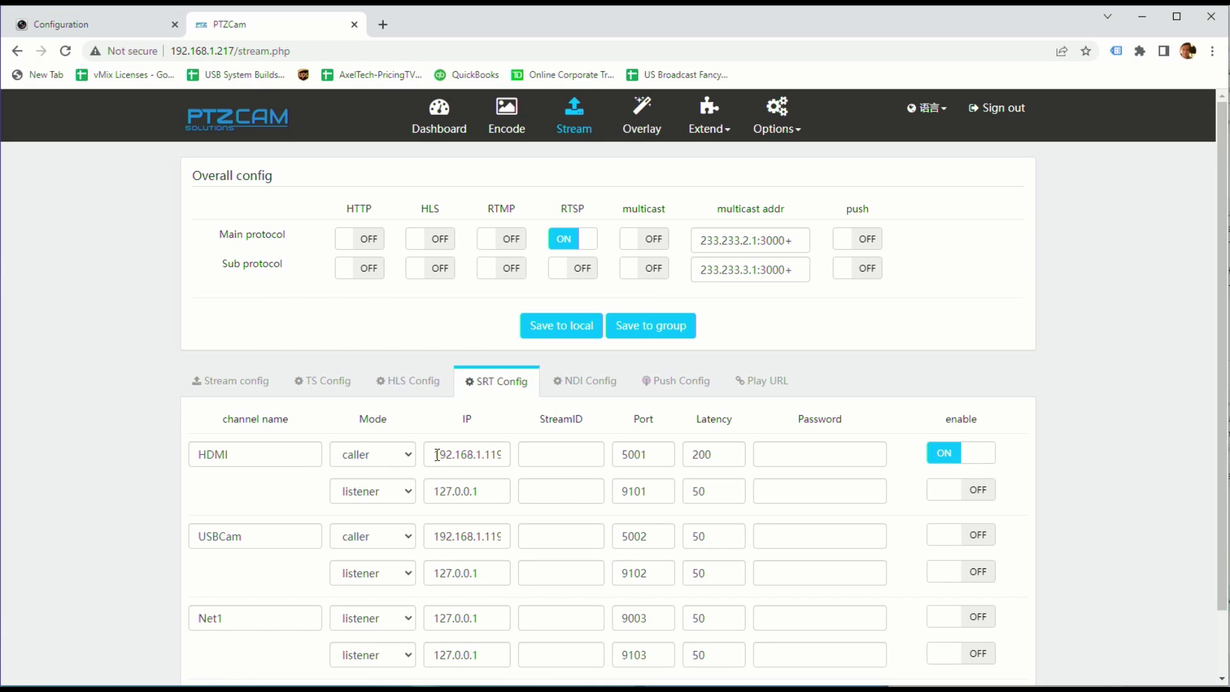
pyautogui.moveTo(436, 454); pyautogui.dragTo(512, 452)
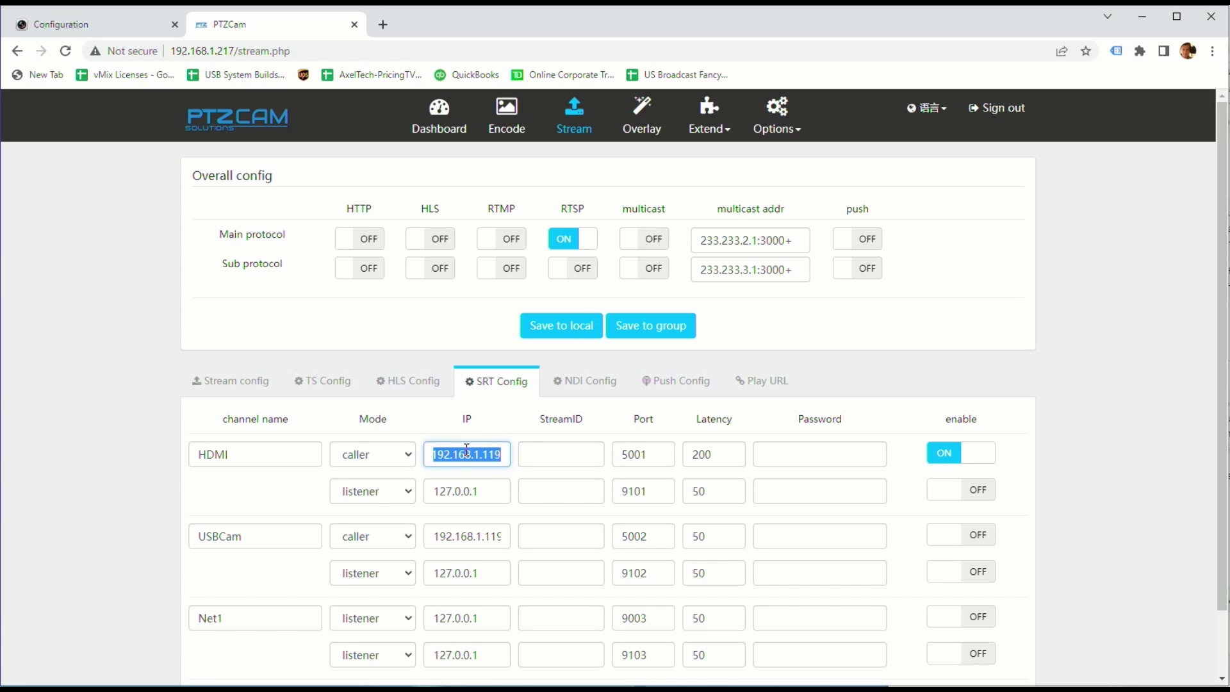
# - Check each channel's NDI output name, then reach the 2x2 Video mix page via Overlay
pyautogui.click(570, 381)
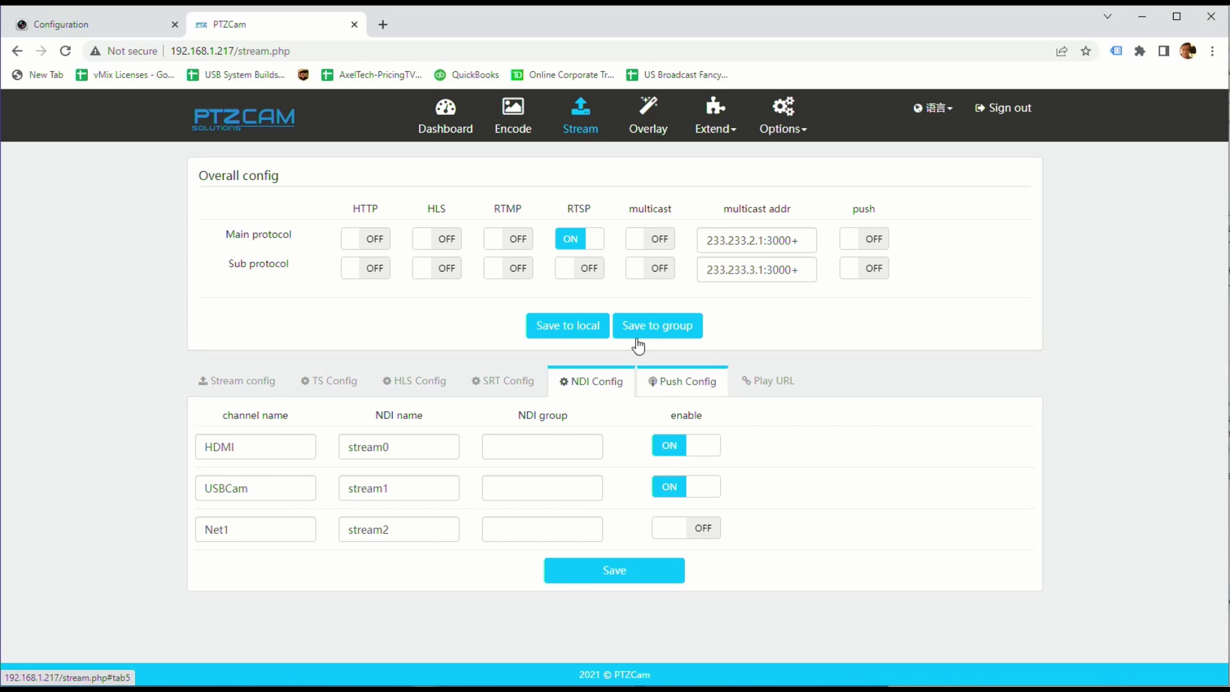
pyautogui.click(647, 121)
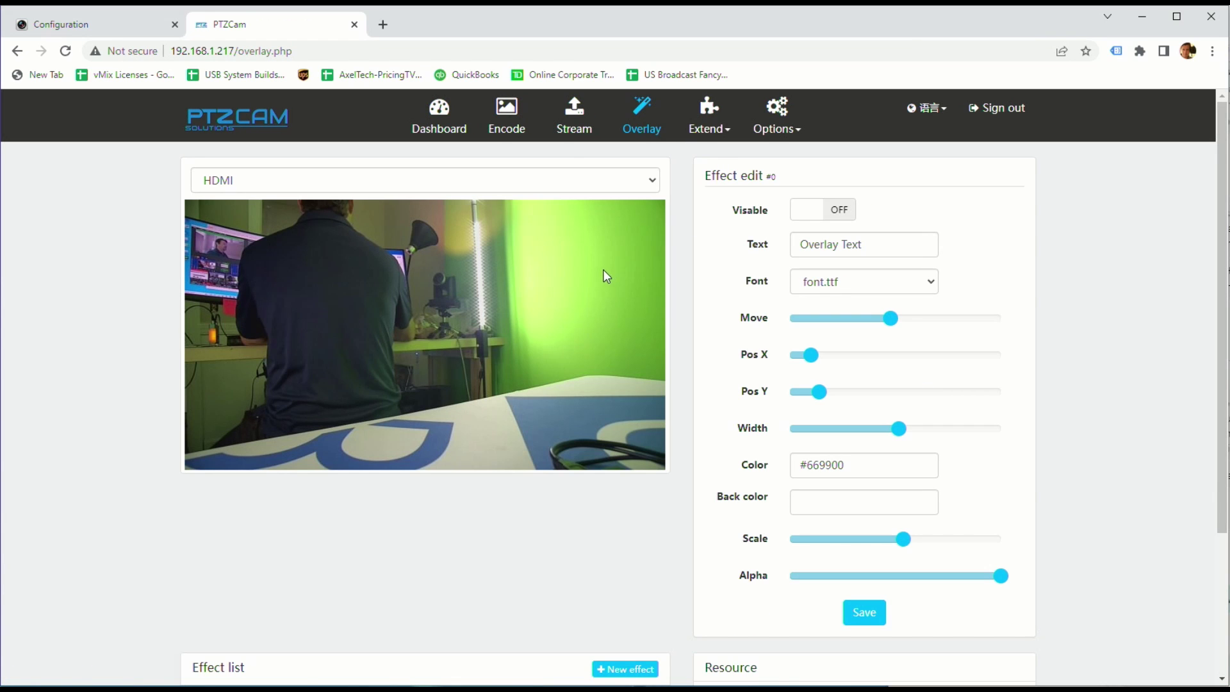
pyautogui.click(714, 119)
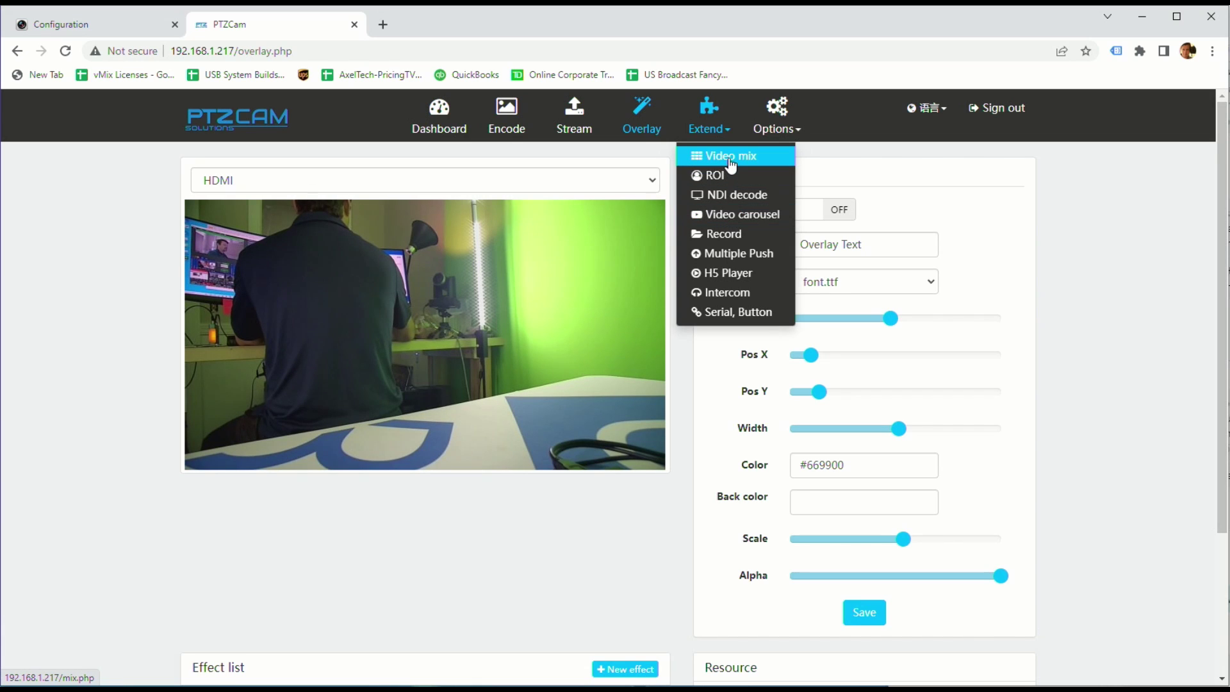
pyautogui.click(728, 160)
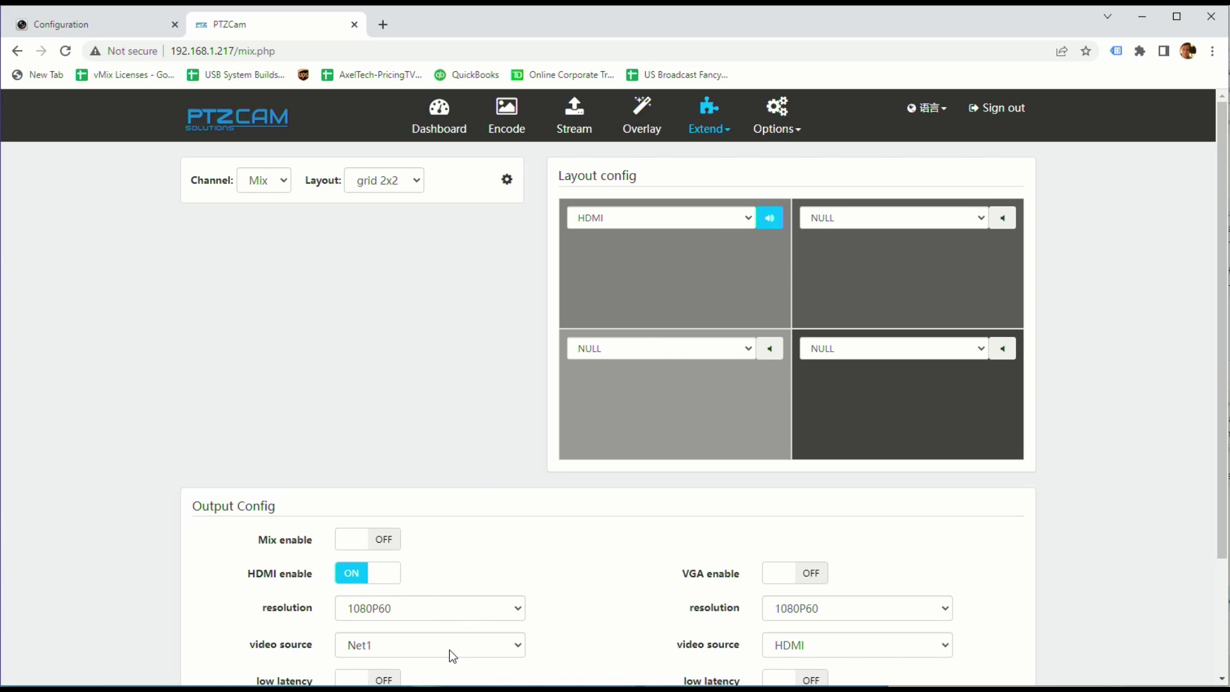
# - Visit NDI decode, then open the UART page and list button A's short-press actions
pyautogui.click(709, 143)
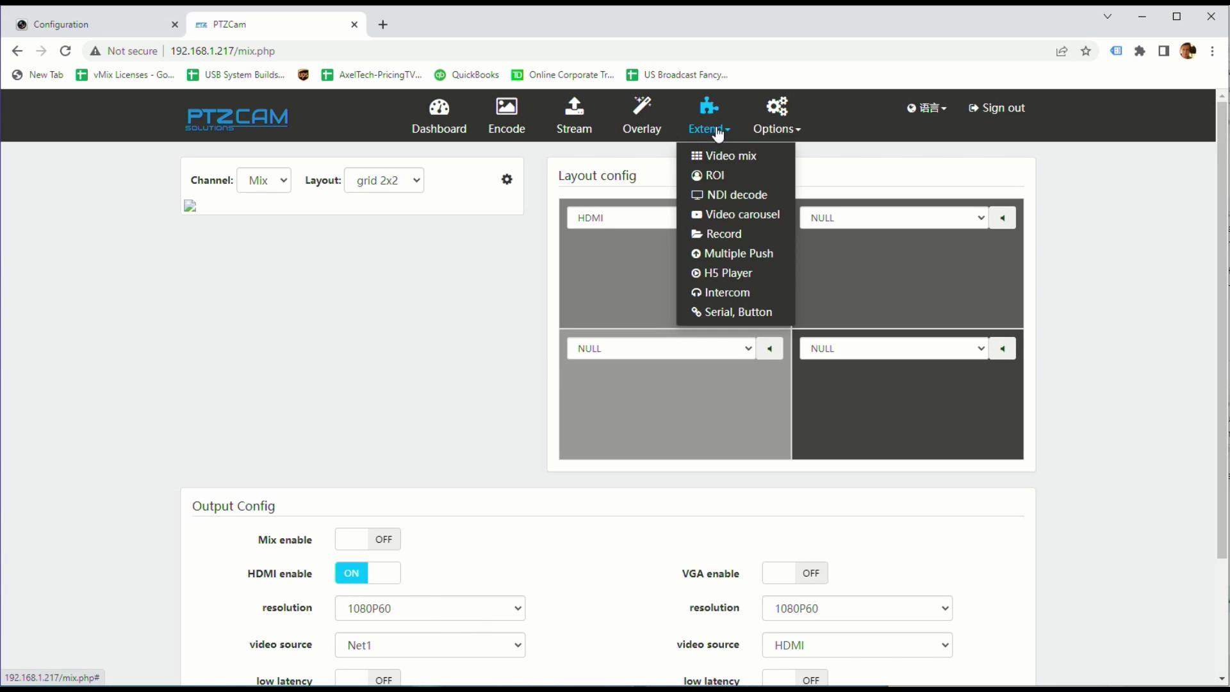
pyautogui.click(728, 194)
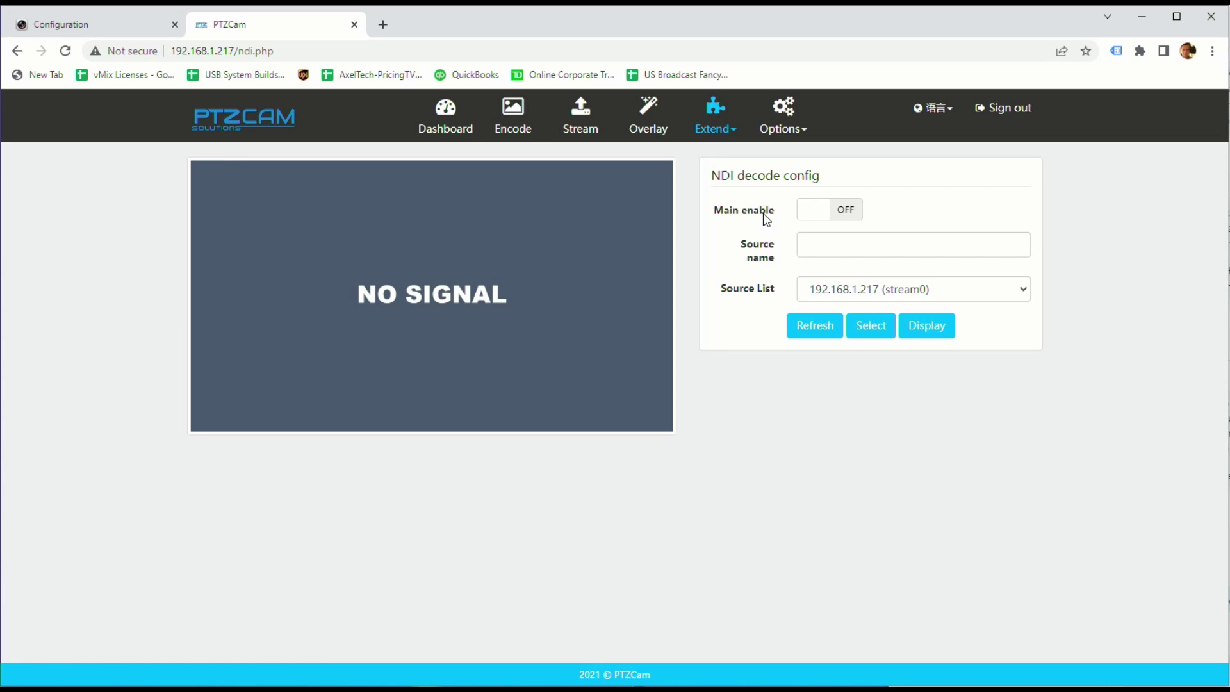
pyautogui.click(727, 131)
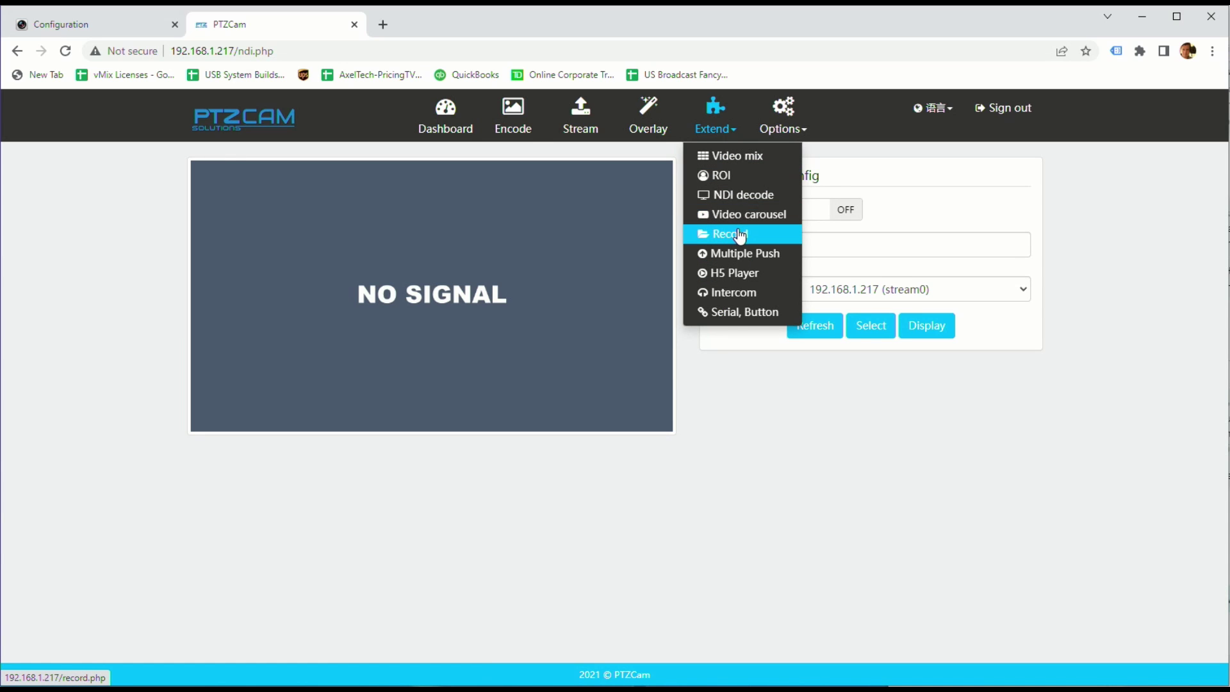
pyautogui.click(733, 314)
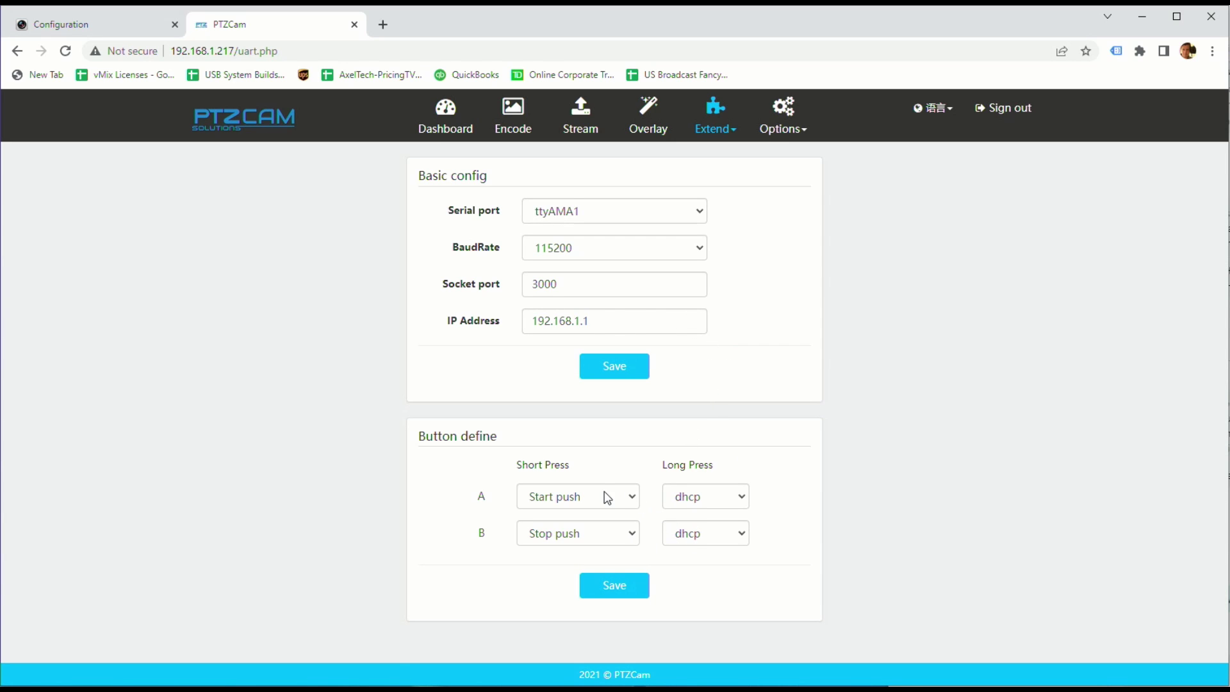
pyautogui.click(685, 497)
pyautogui.click(601, 488)
pyautogui.click(610, 501)
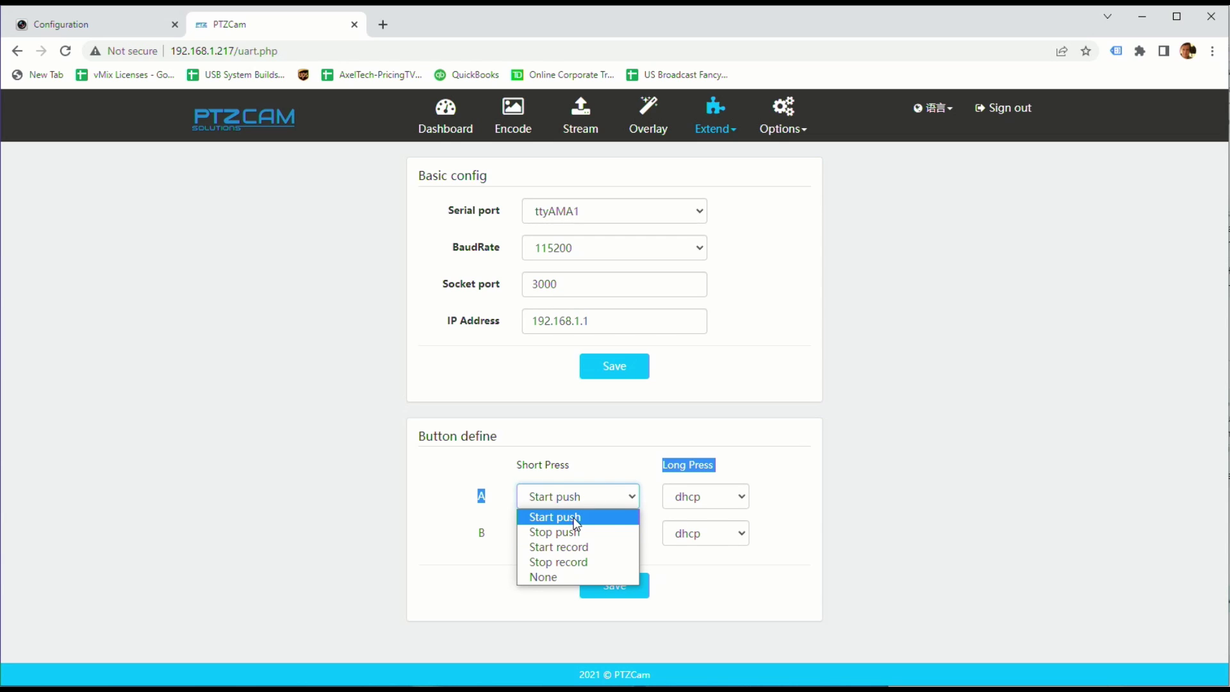
# - Dismiss button A's action list unchanged and go to the System page under Options
pyautogui.click(762, 464)
pyautogui.click(784, 119)
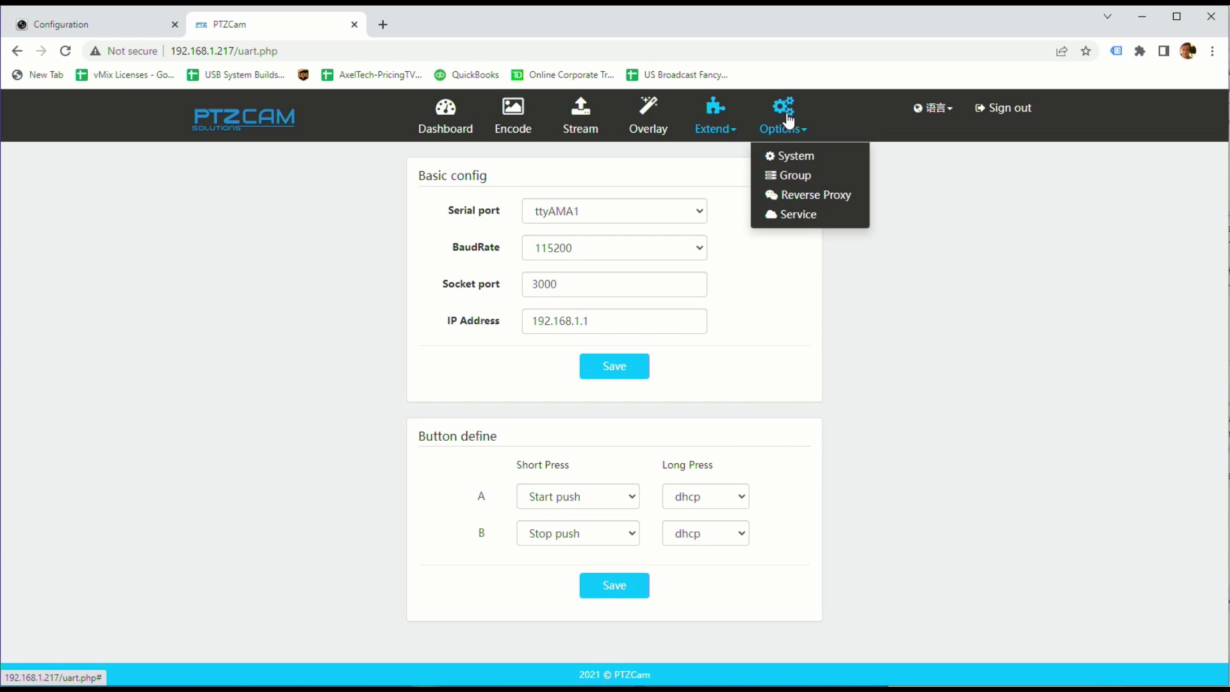
pyautogui.click(804, 156)
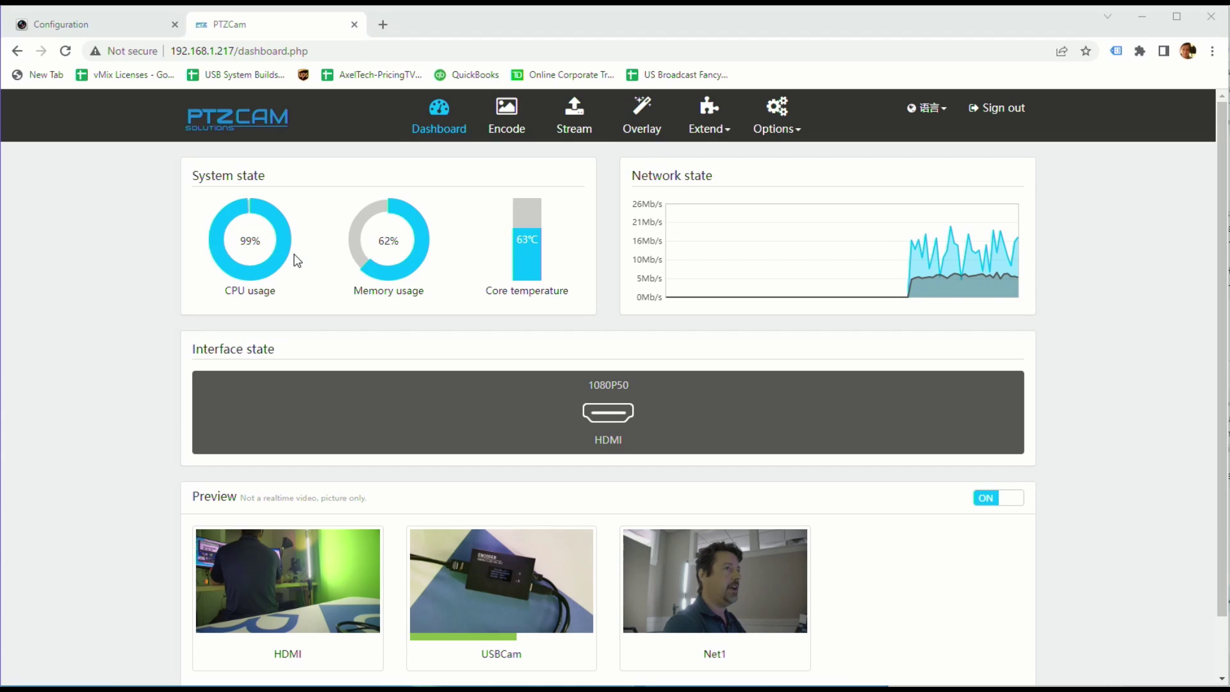
# - Switch the HDMI main stream off on the Encode page, save, and check the Dashboard
pyautogui.click(511, 128)
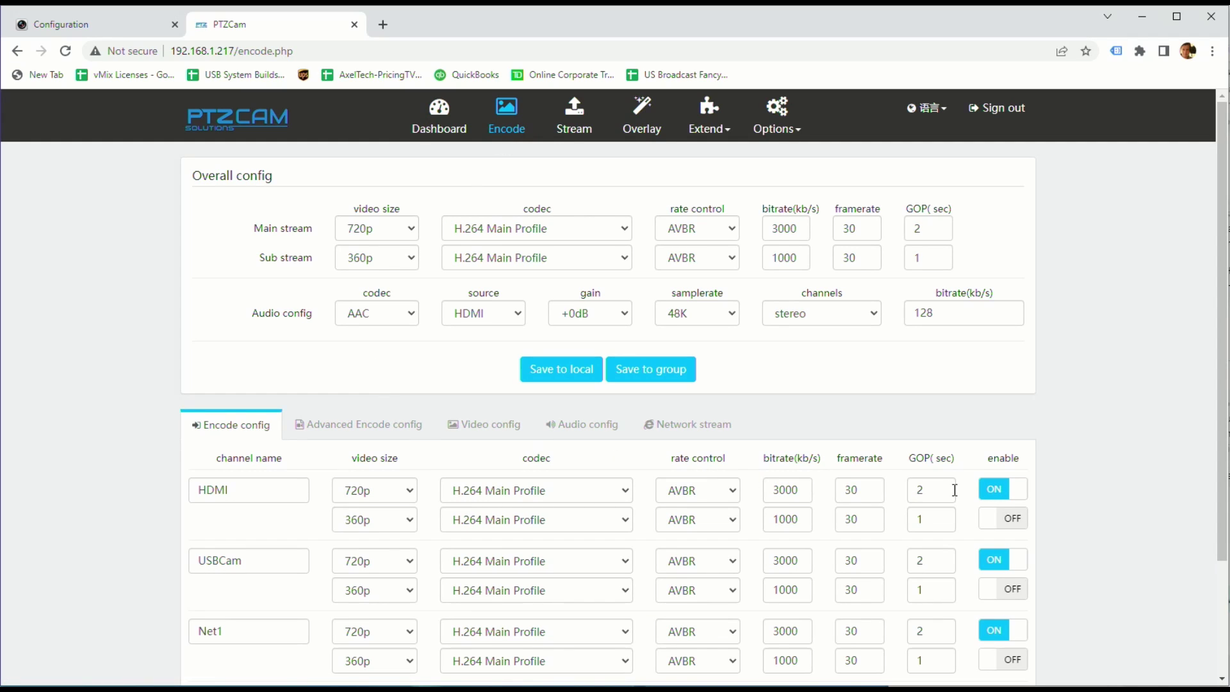
pyautogui.click(992, 489)
pyautogui.scroll(-1, 523, 442)
pyautogui.scroll(-1, 522, 442)
pyautogui.click(589, 635)
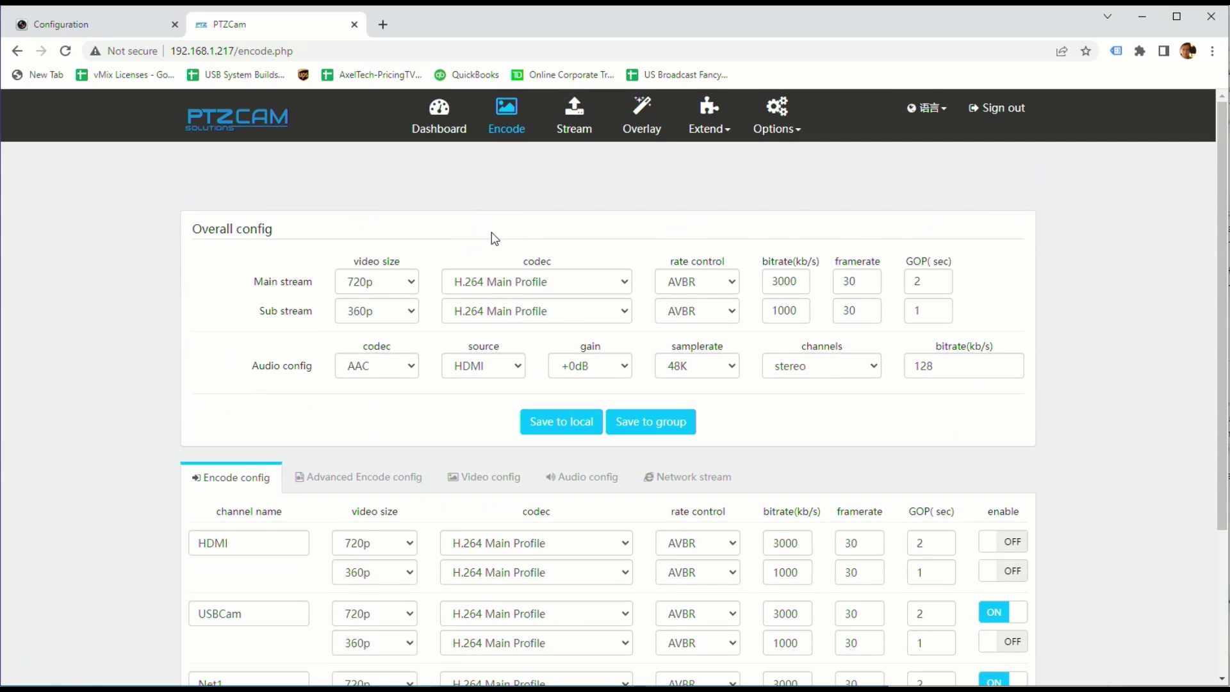
pyautogui.click(440, 123)
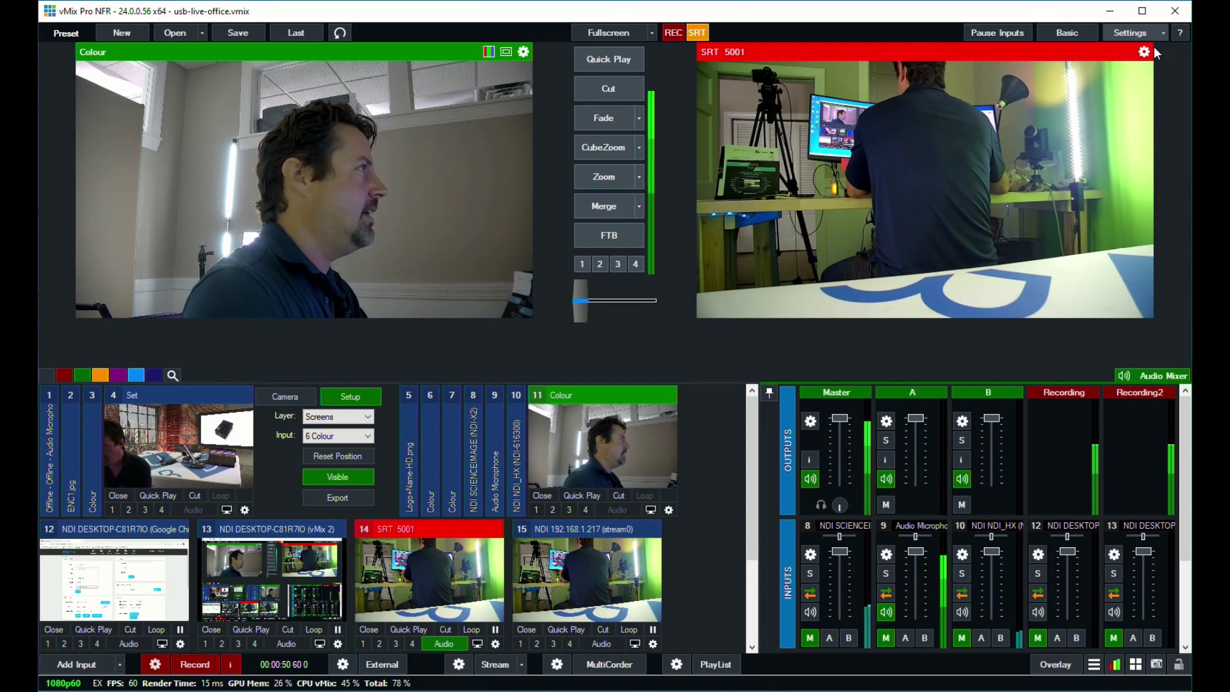
# - Open vMix Settings at the Outputs / NDI / SRT page
pyautogui.click(1102, 38)
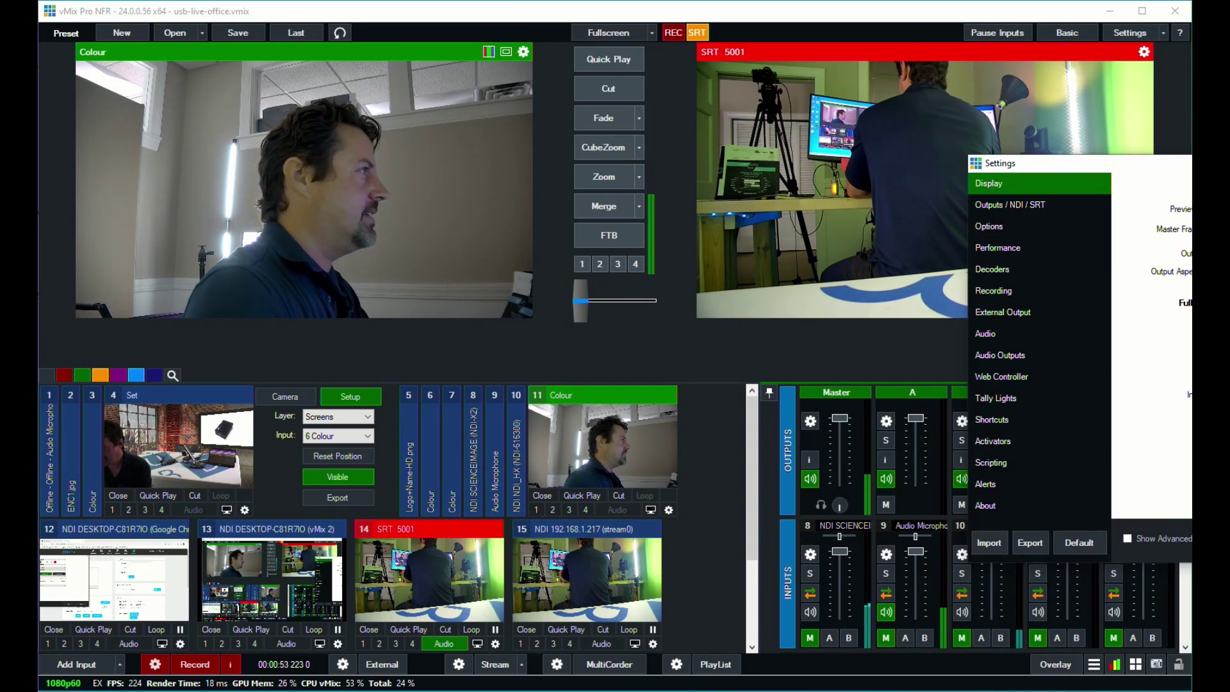
pyautogui.moveTo(1226, 168); pyautogui.dragTo(637, 178)
pyautogui.click(429, 212)
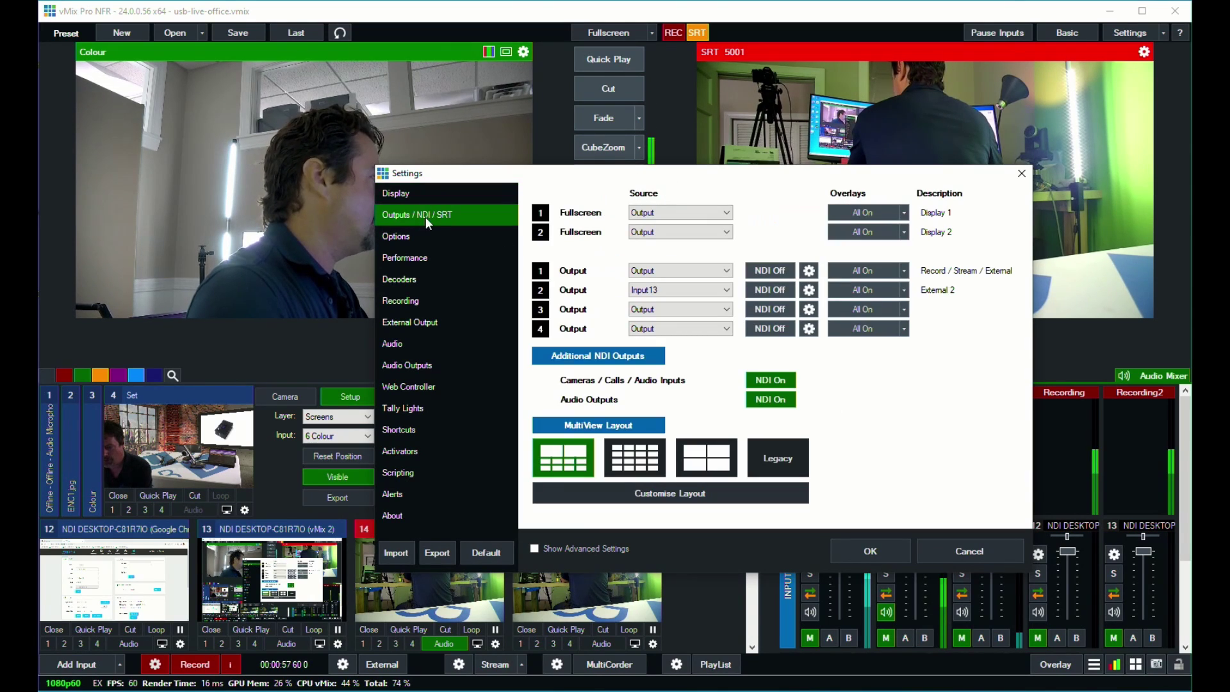
# - Confirm Output 2's SRT hostname 192.168.1.217, then close both settings windows
pyautogui.click(808, 286)
pyautogui.moveTo(1172, 163); pyautogui.dragTo(563, 130)
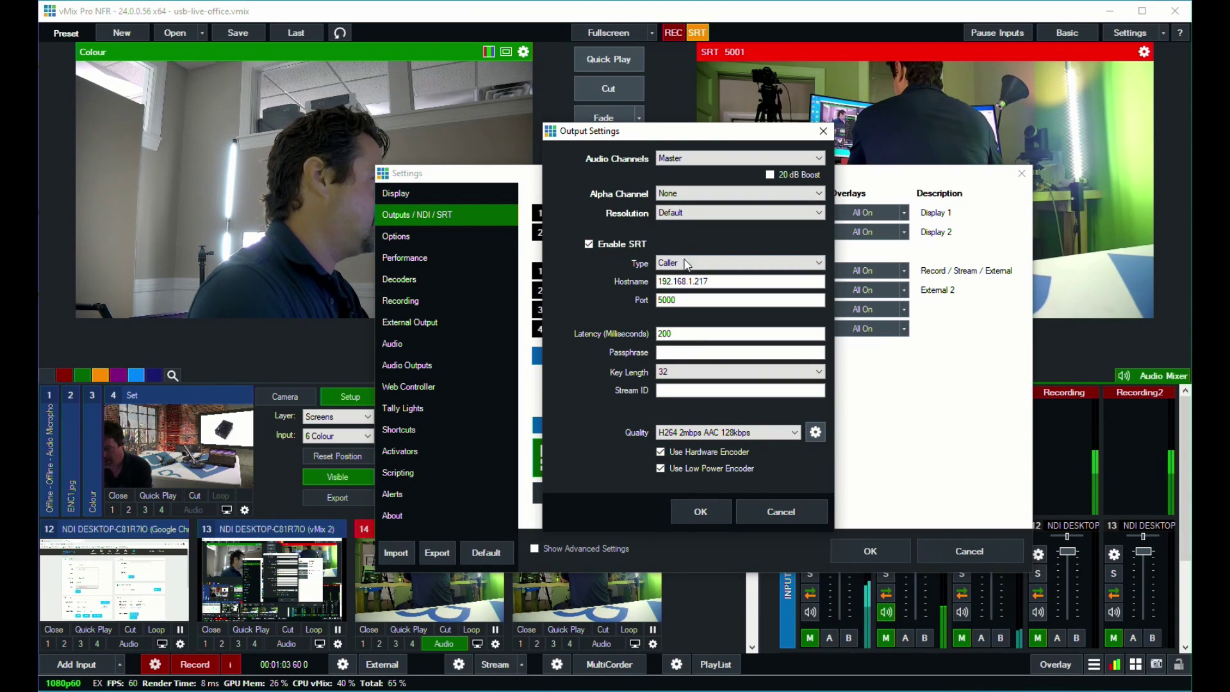
pyautogui.moveTo(708, 281); pyautogui.dragTo(699, 279)
pyautogui.doubleClick(708, 282)
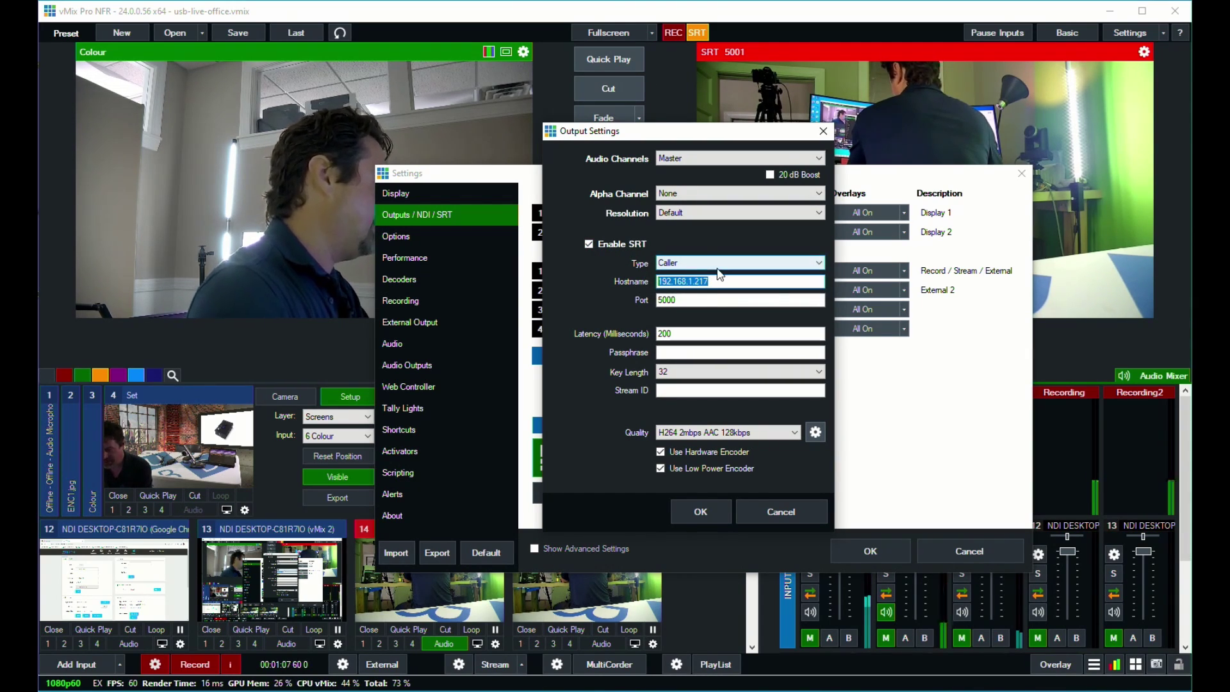
pyautogui.click(824, 131)
pyautogui.click(1027, 176)
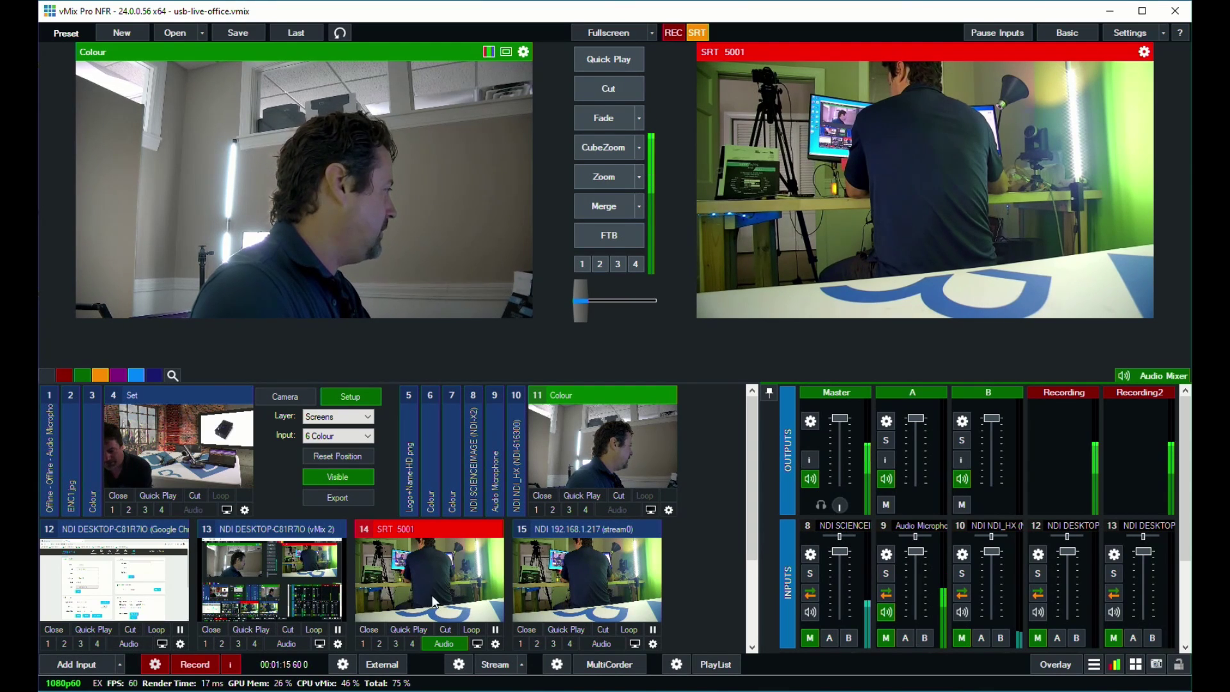
# - Remove input 14 and add a Stream / SRT (Listener) input on port 5001
pyautogui.click(366, 630)
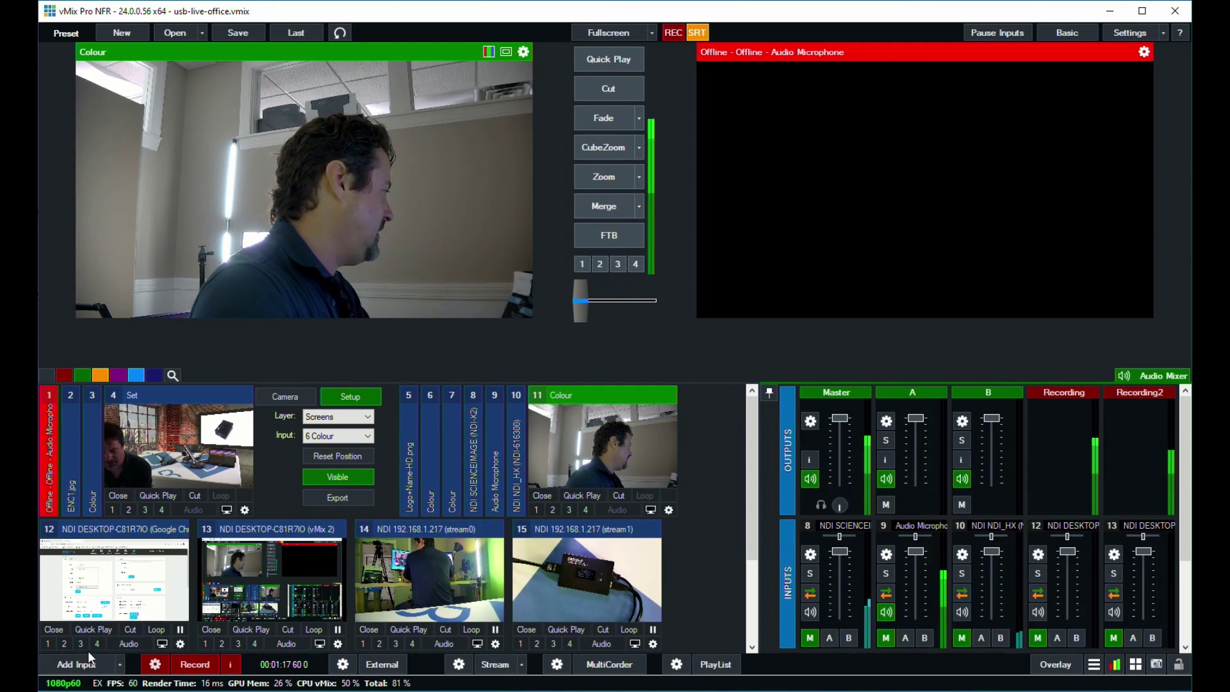
pyautogui.click(81, 662)
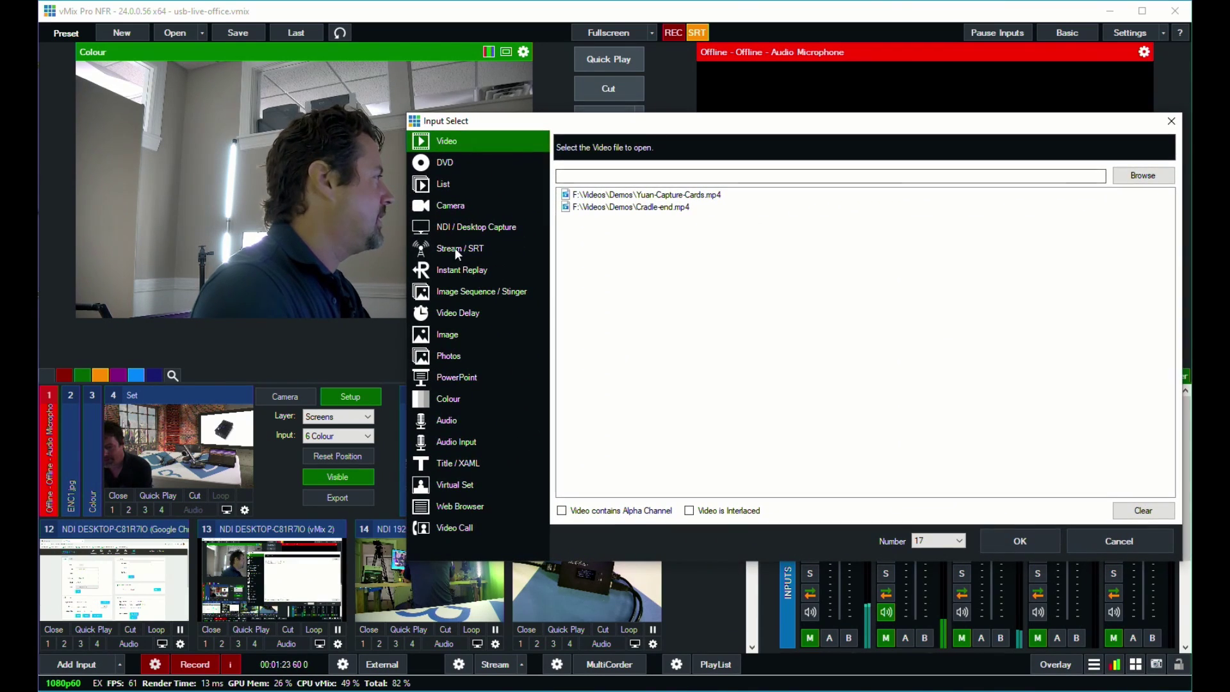
pyautogui.click(450, 248)
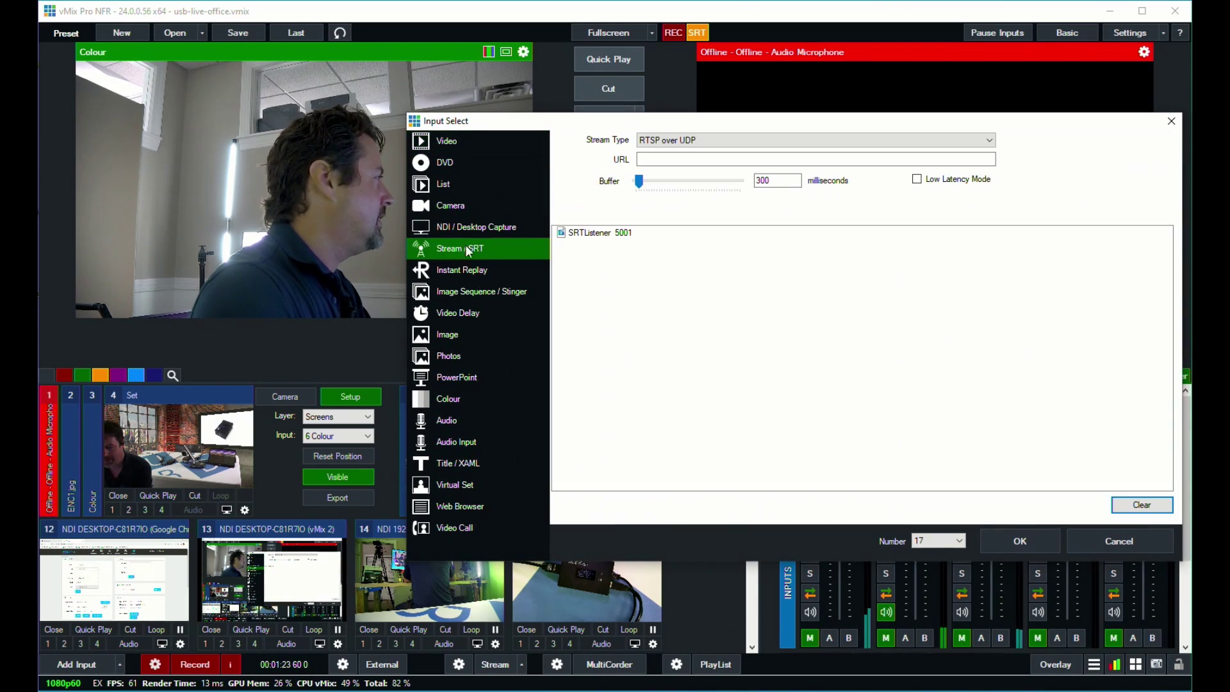
pyautogui.click(695, 140)
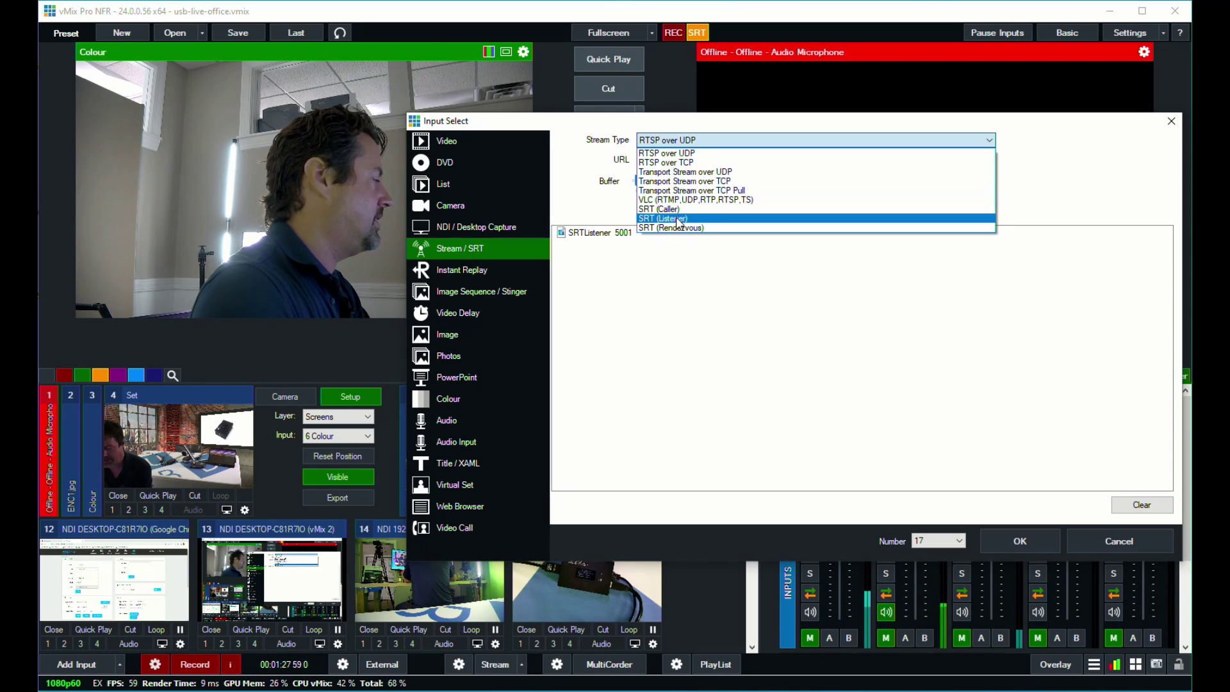
pyautogui.click(679, 219)
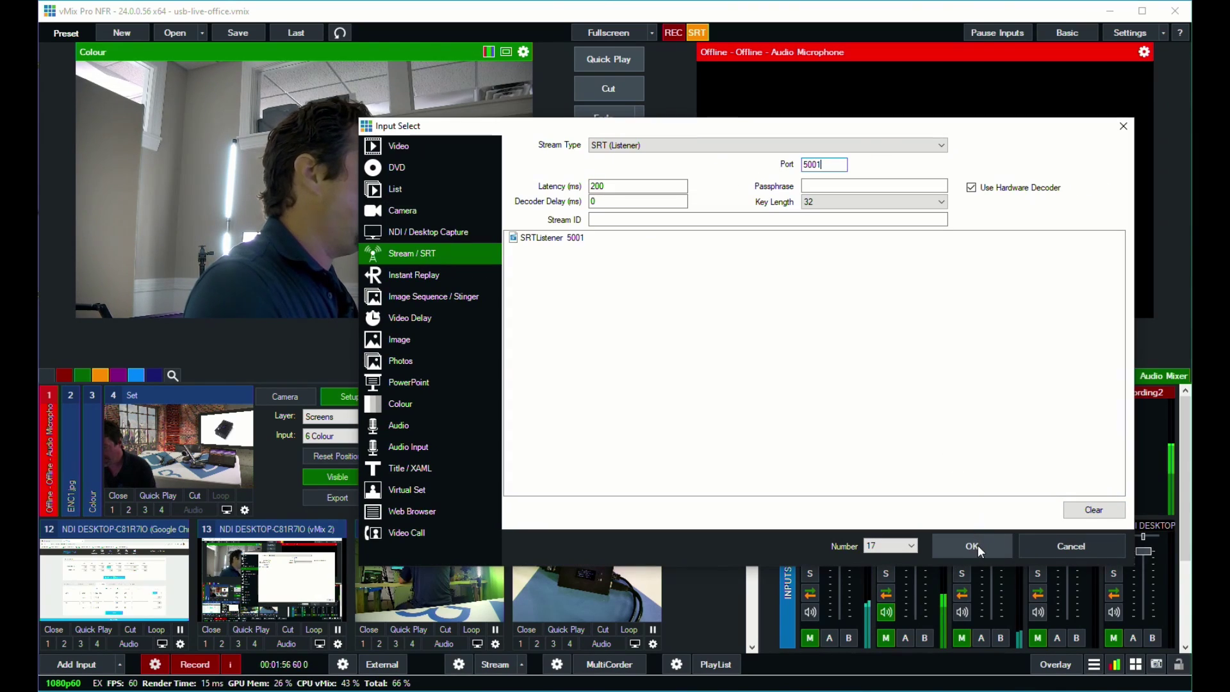
pyautogui.click(971, 546)
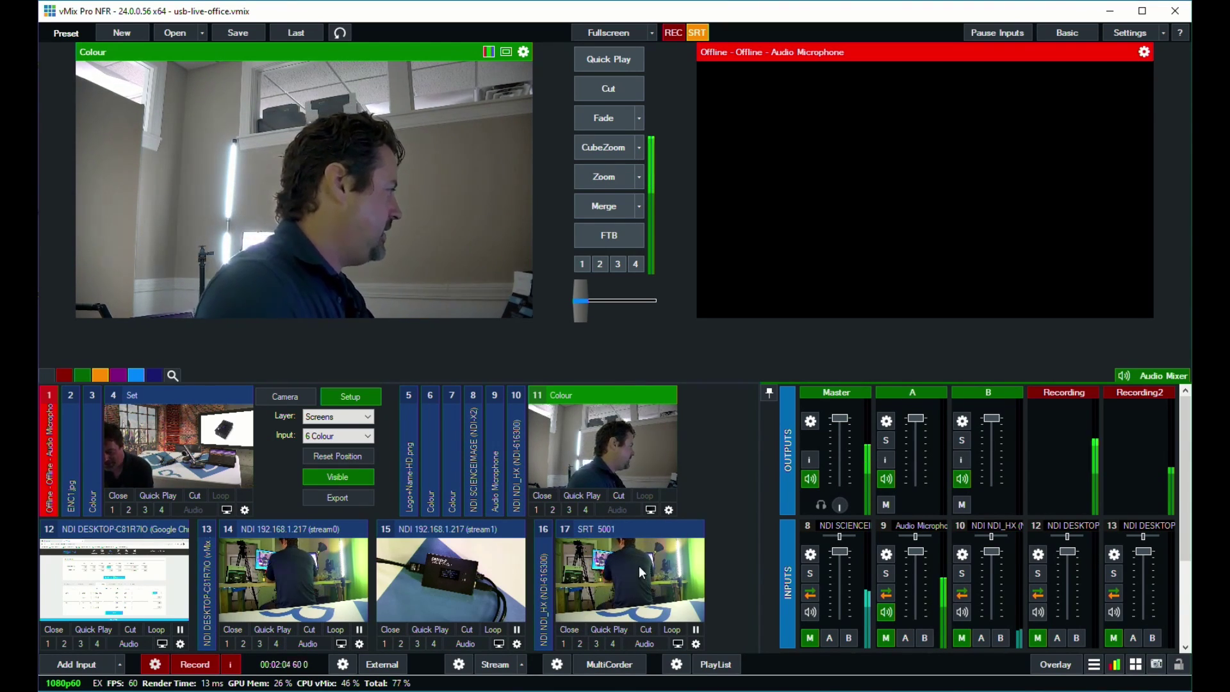
# - Send the Colour input live to program and load input 17, SRT 5001, into preview
pyautogui.click(629, 86)
pyautogui.click(627, 585)
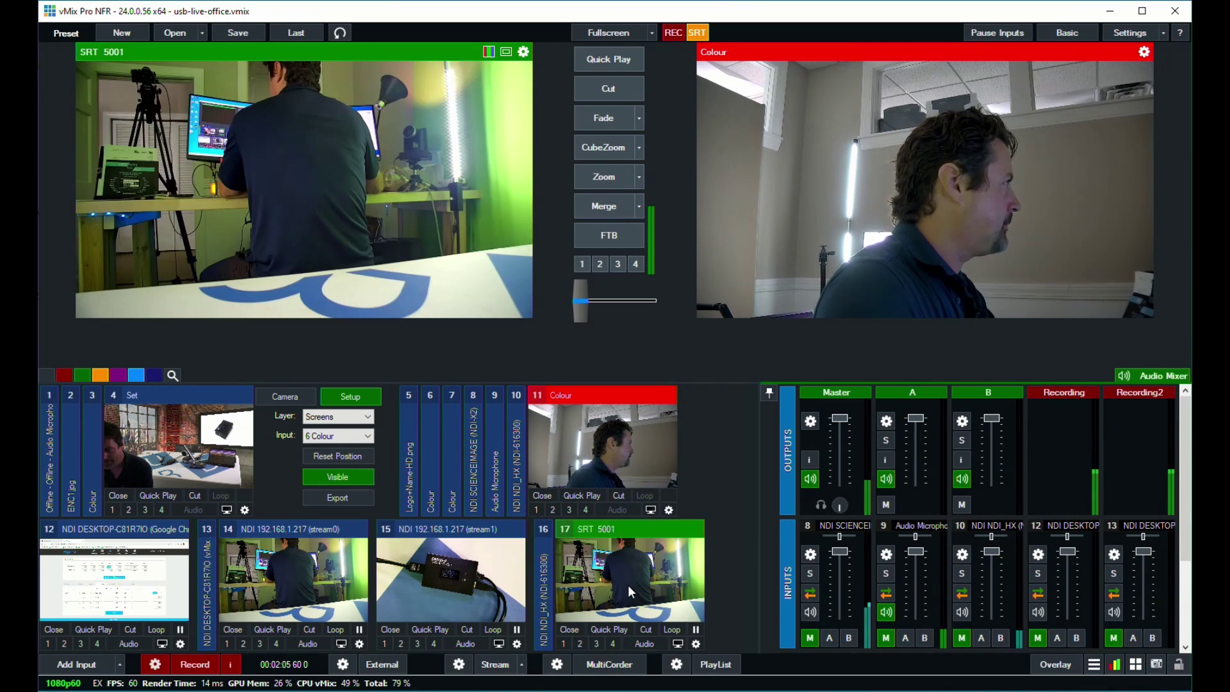